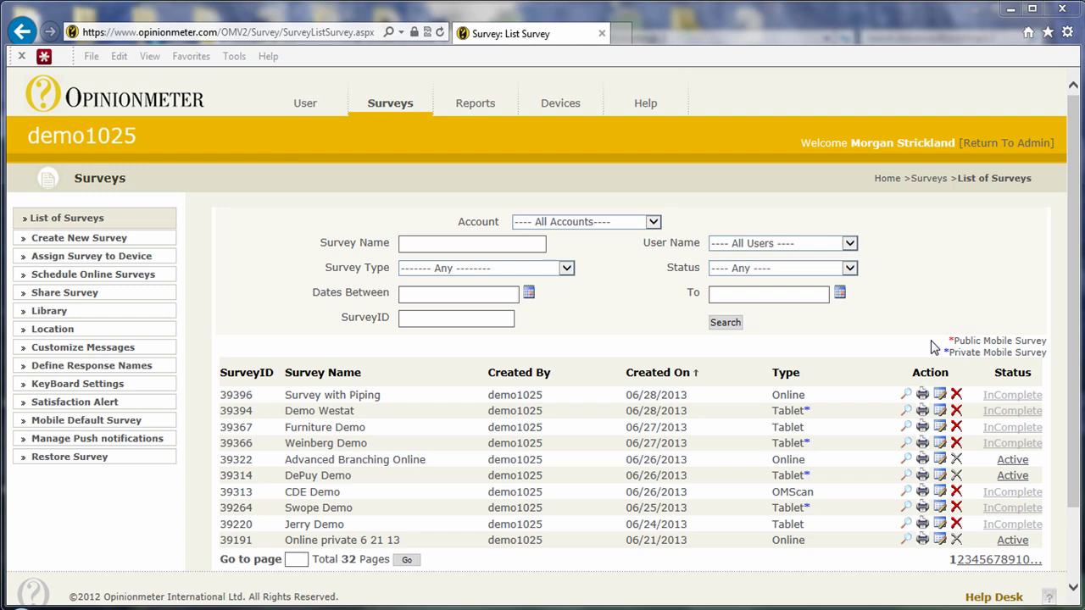
# Open "Survey with Piping" for editing and go to its list of defined questions.
pyautogui.click(942, 395)
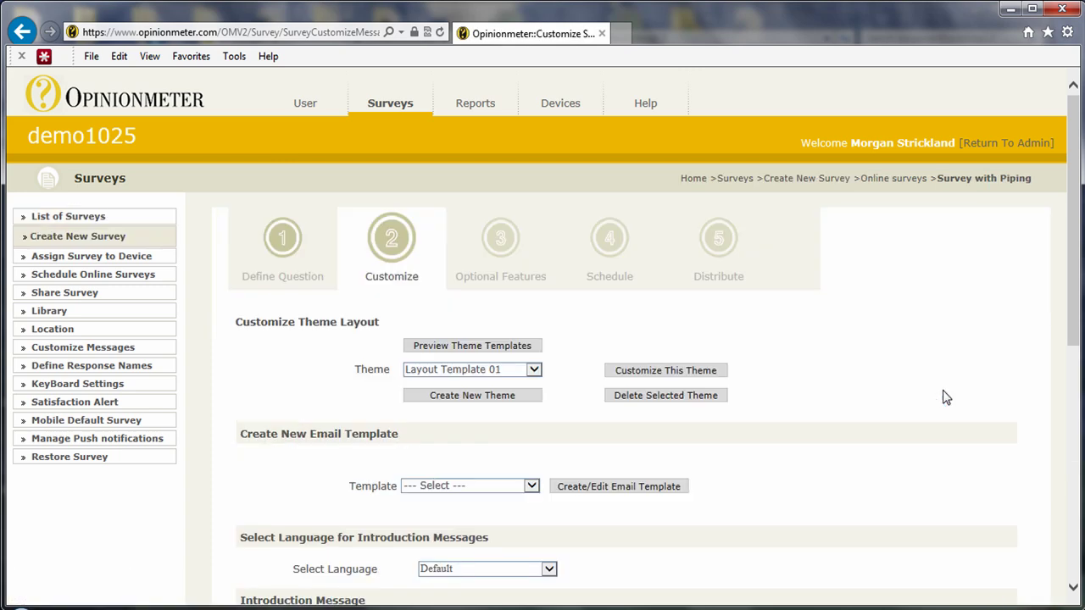
pyautogui.click(311, 279)
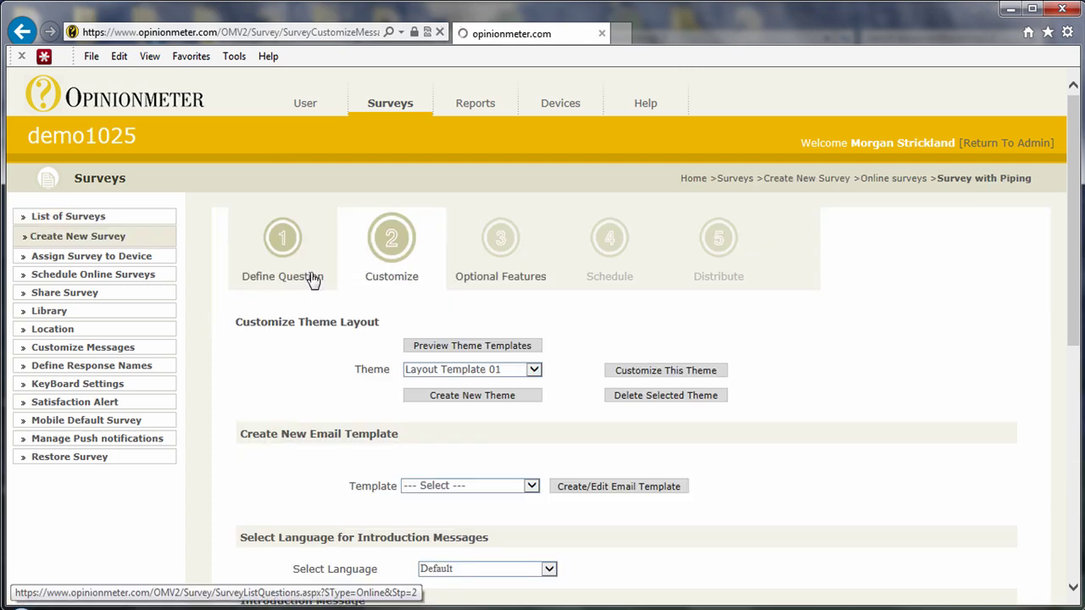
pyautogui.scroll(2, 516, 445)
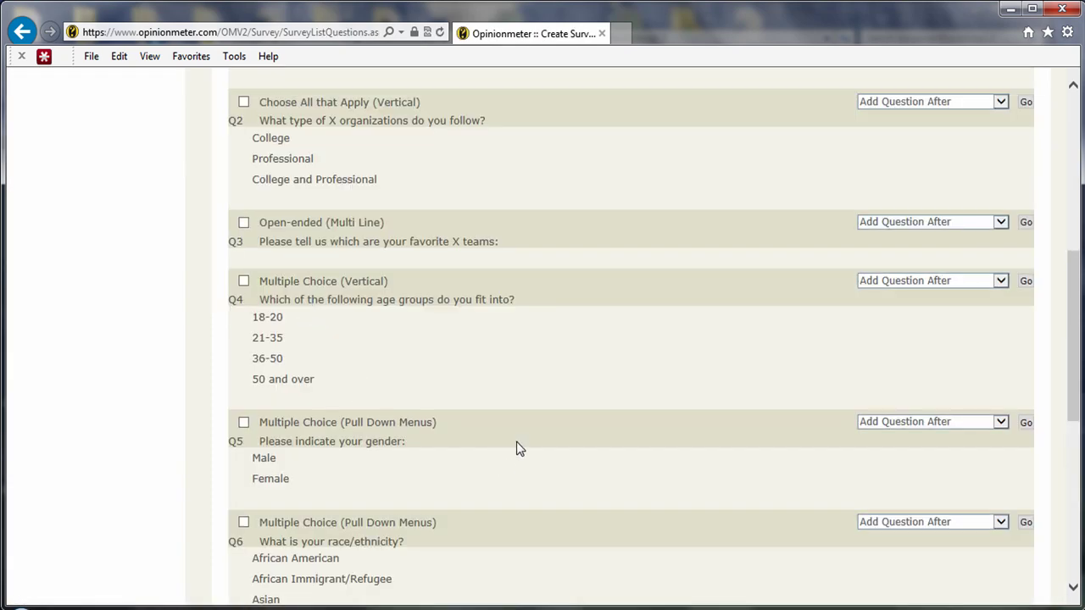
pyautogui.scroll(2, 516, 442)
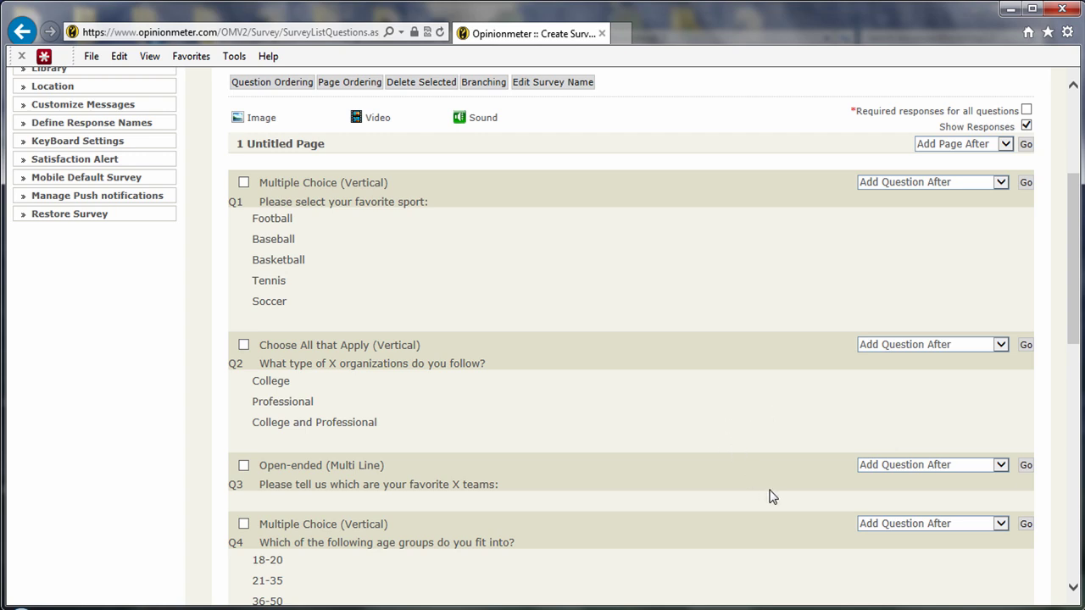
# Start defining piping for Q2 and save "sport" as the question identifier of Q1, the favorite sport question.
pyautogui.click(973, 349)
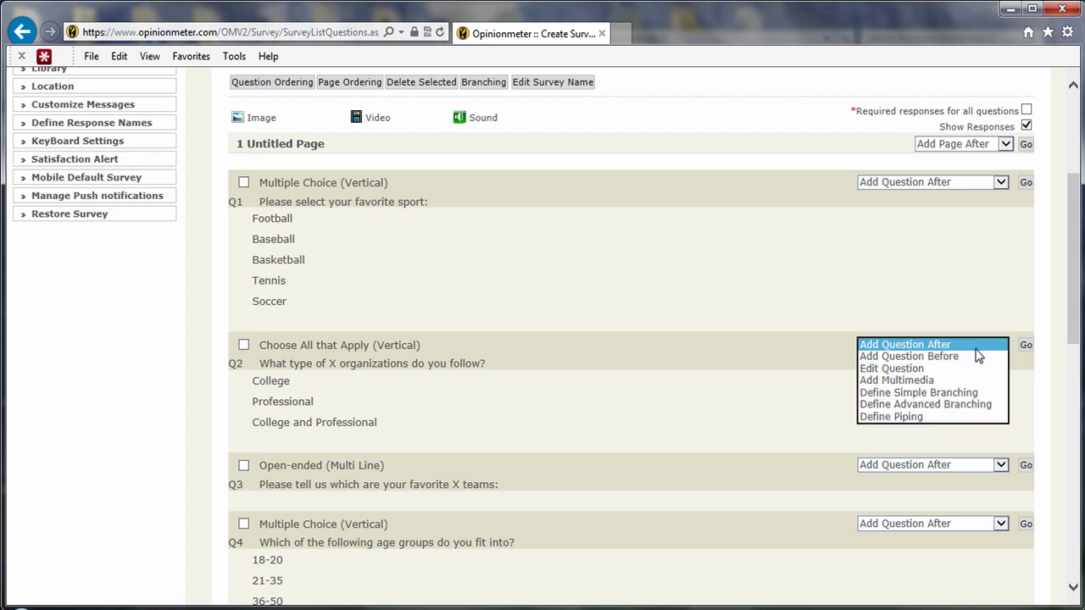
pyautogui.click(953, 417)
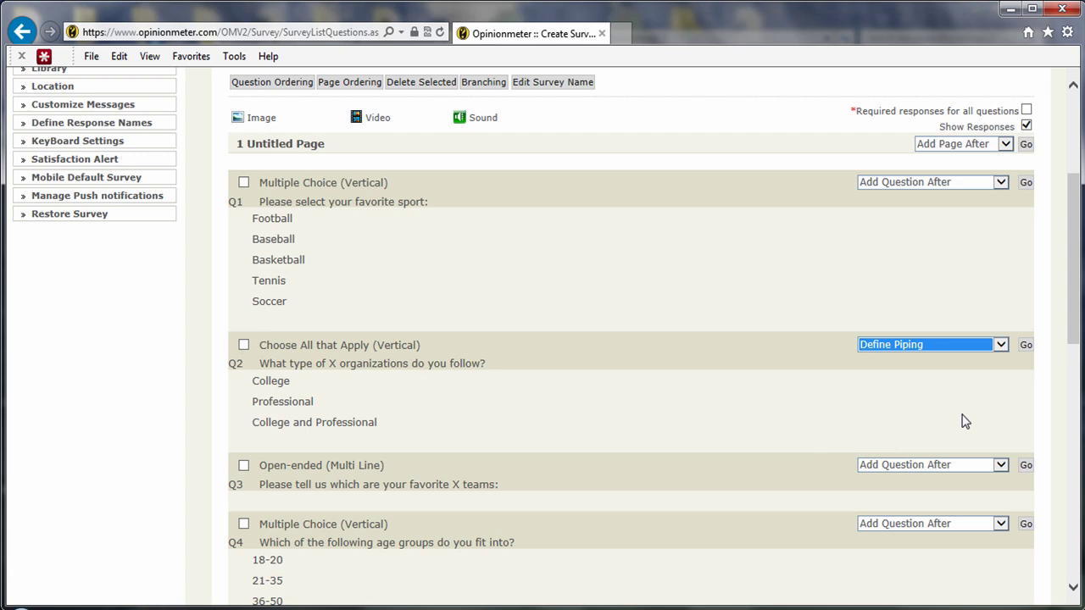
pyautogui.click(1027, 346)
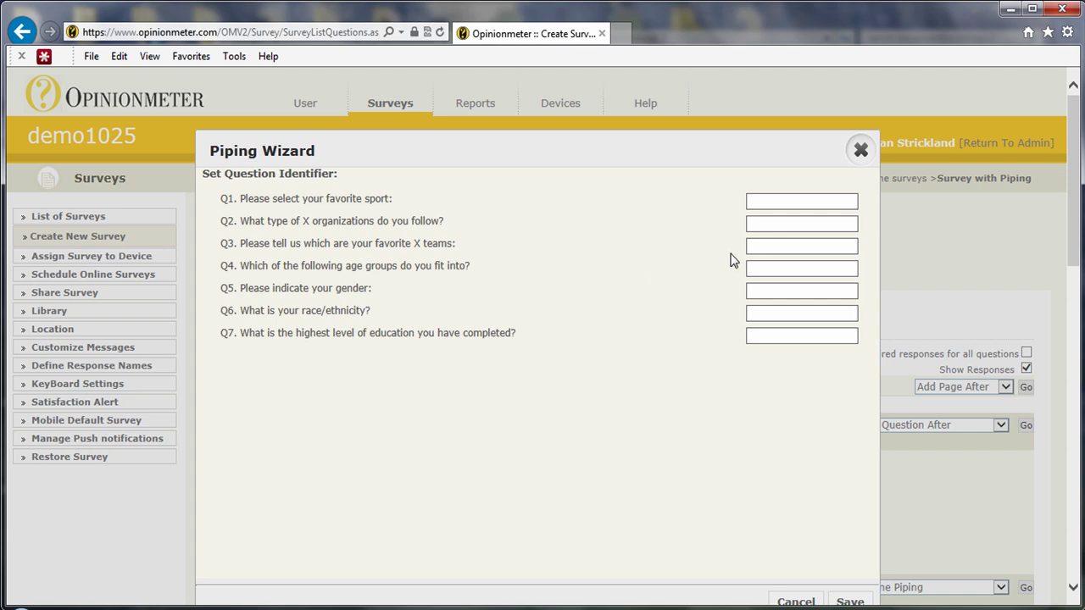
pyautogui.click(765, 202)
pyautogui.write('sport')
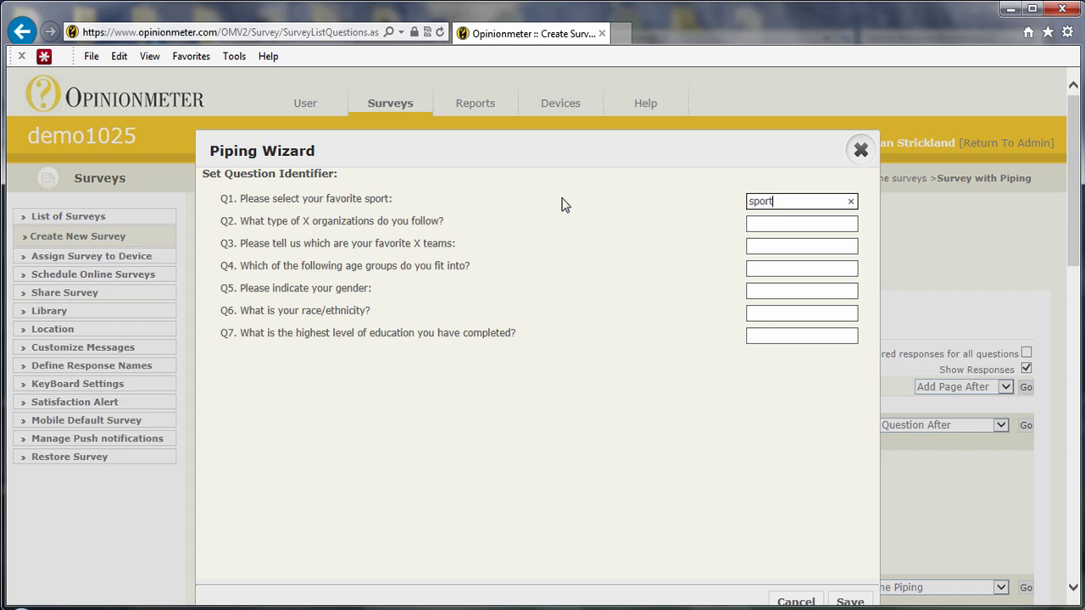
pyautogui.scroll(-1, 796, 415)
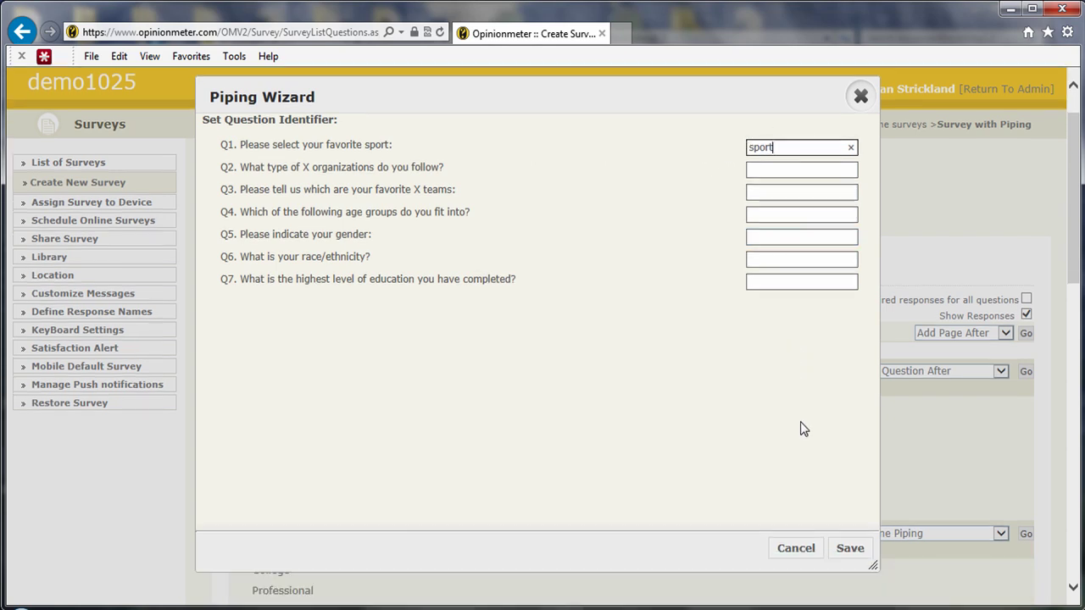
pyautogui.click(850, 548)
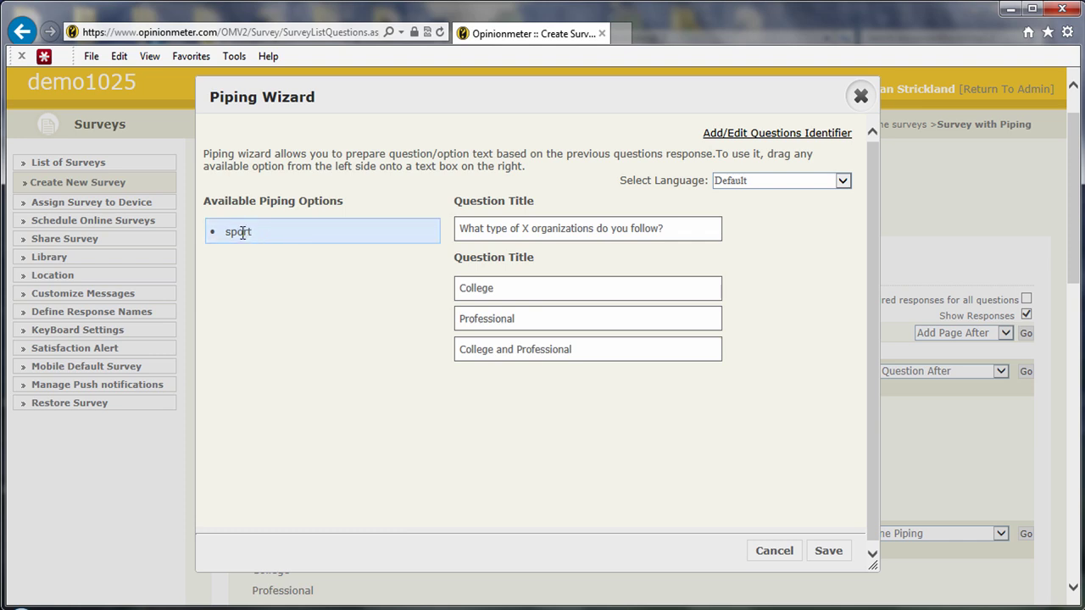
# Add the sport piping option, preceded by a space, to the end of all three Q2 answer options and save the piping.
pyautogui.moveTo(243, 233); pyautogui.dragTo(554, 297)
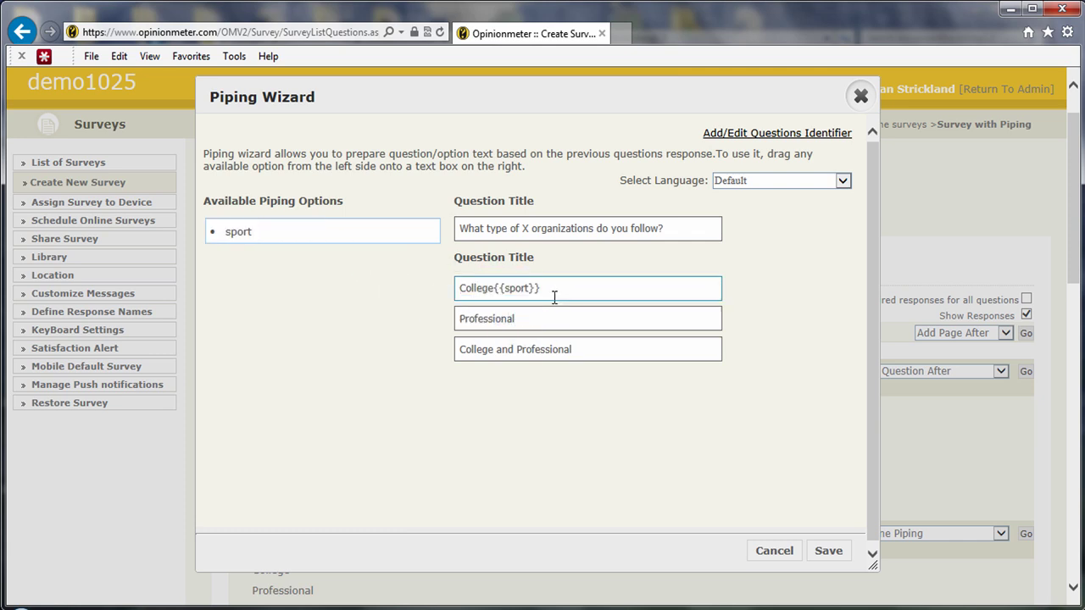
pyautogui.click(497, 288)
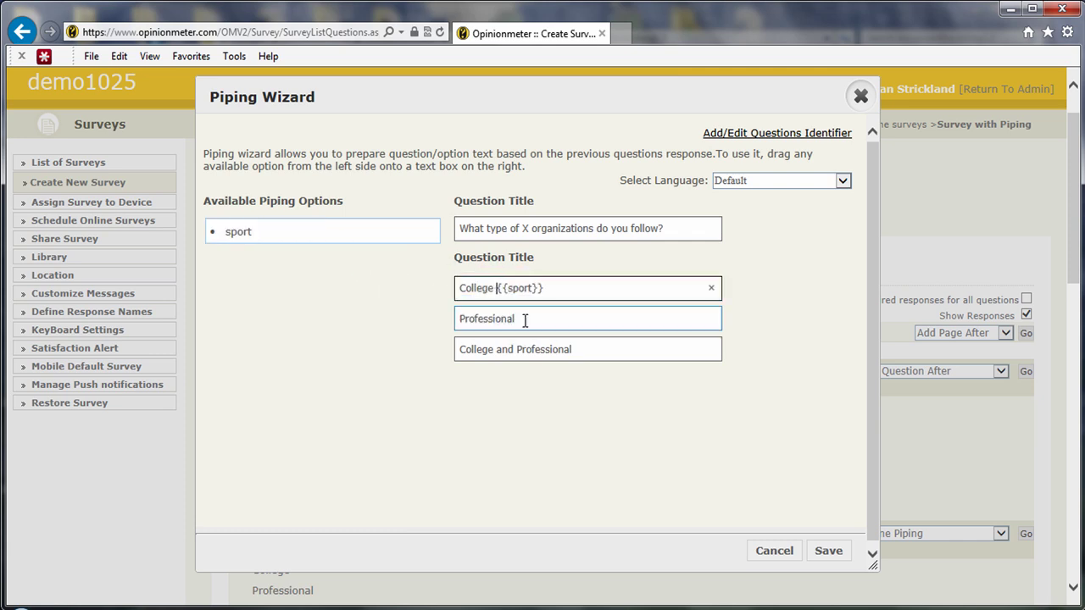
pyautogui.click(525, 319)
pyautogui.moveTo(270, 229); pyautogui.dragTo(535, 318)
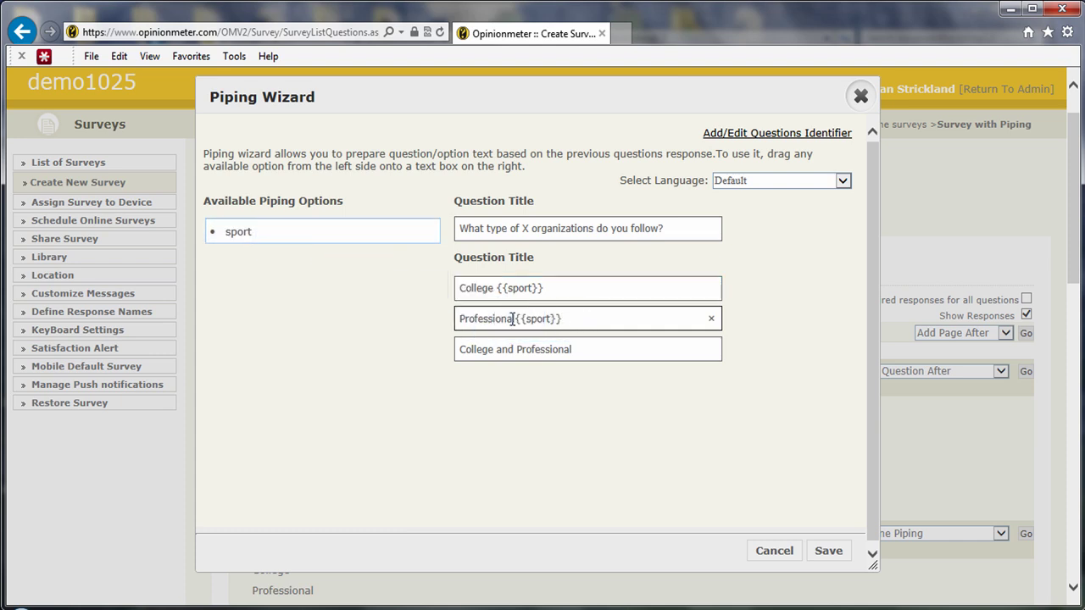
pyautogui.click(512, 318)
pyautogui.moveTo(335, 244); pyautogui.dragTo(680, 356)
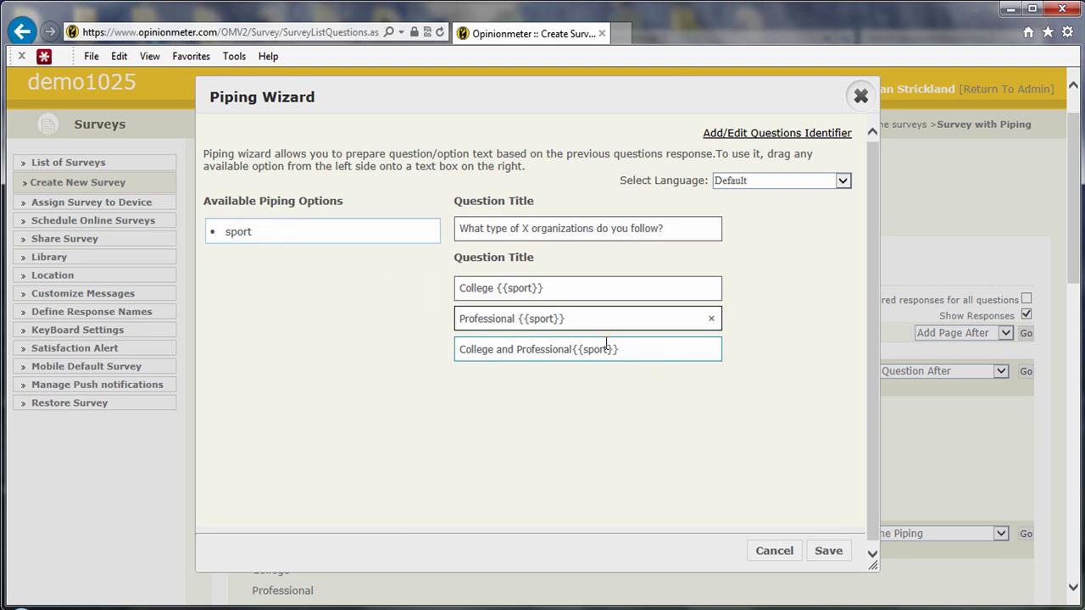
pyautogui.click(574, 350)
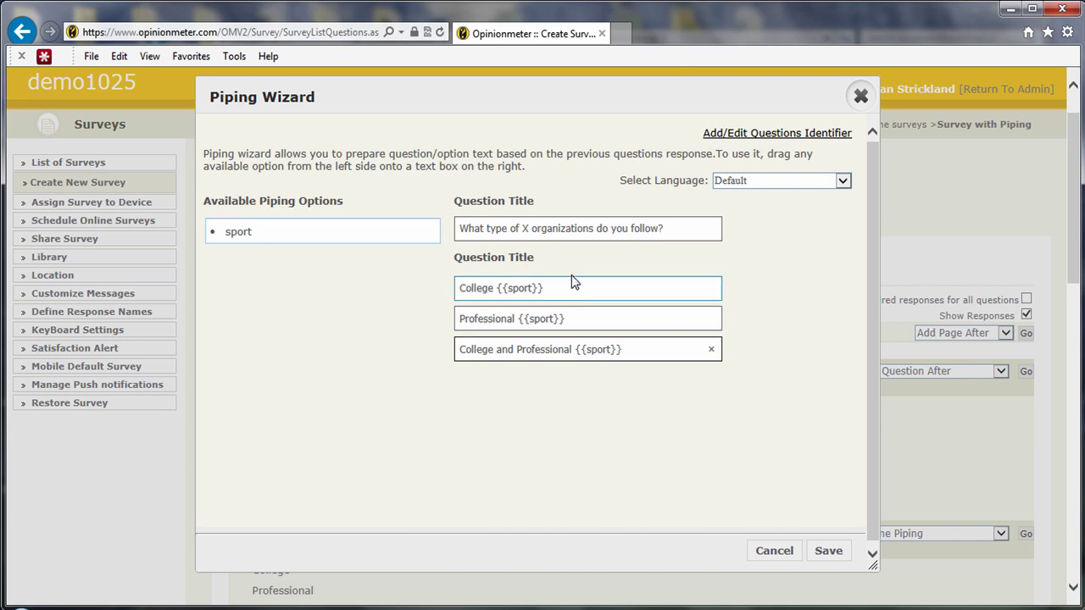
pyautogui.click(823, 559)
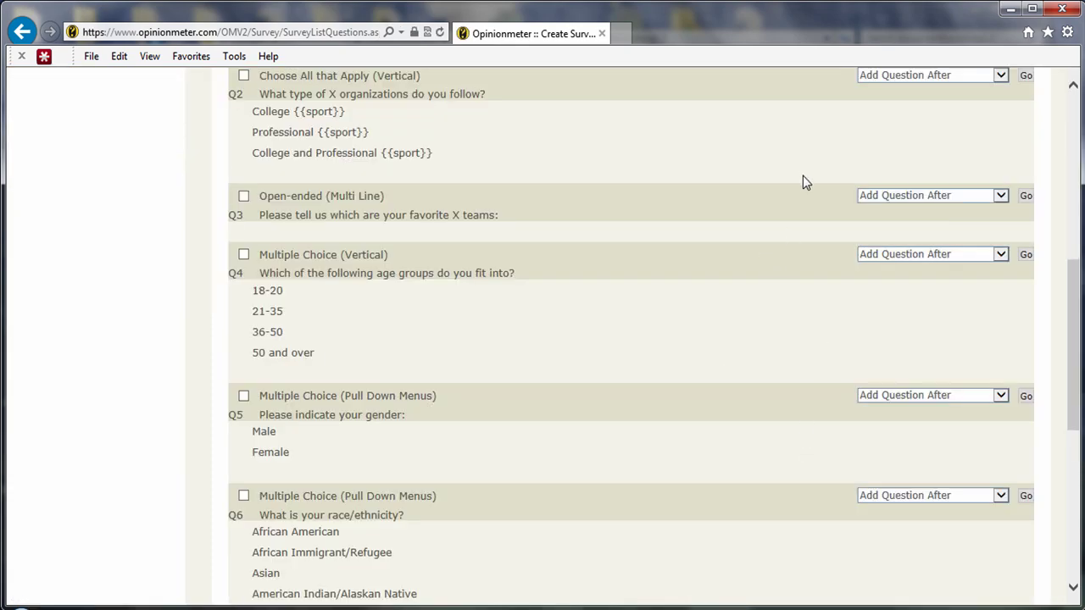
# Reopen the piping of Q2, change its title to "What type of {{sport}} organizations do you follow?" and save.
pyautogui.scroll(1, 799, 237)
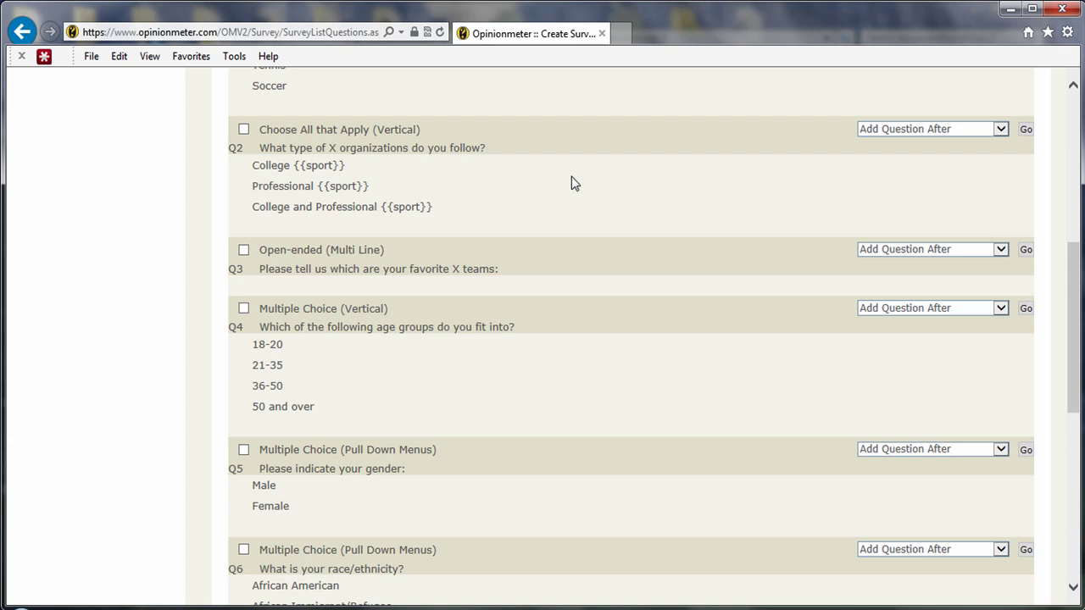
pyautogui.click(998, 130)
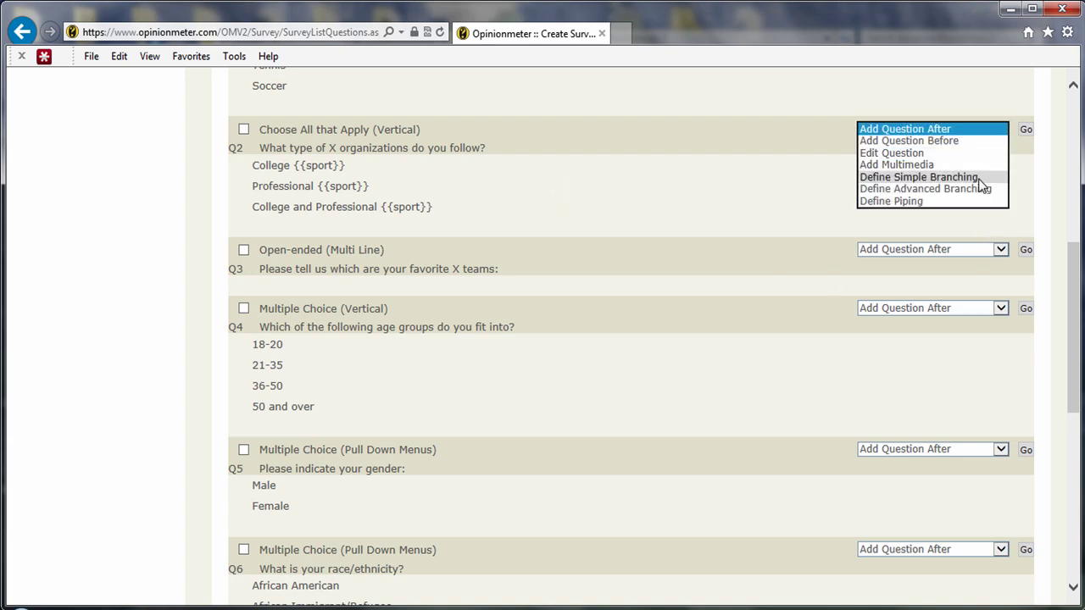
pyautogui.click(896, 202)
pyautogui.click(1023, 134)
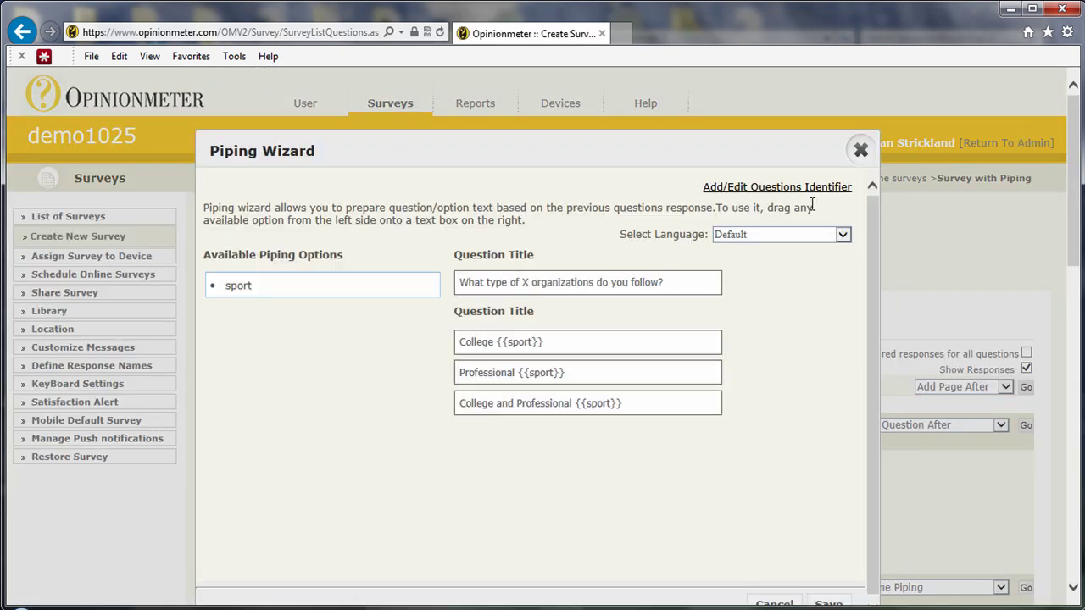
pyautogui.moveTo(307, 283); pyautogui.dragTo(694, 288)
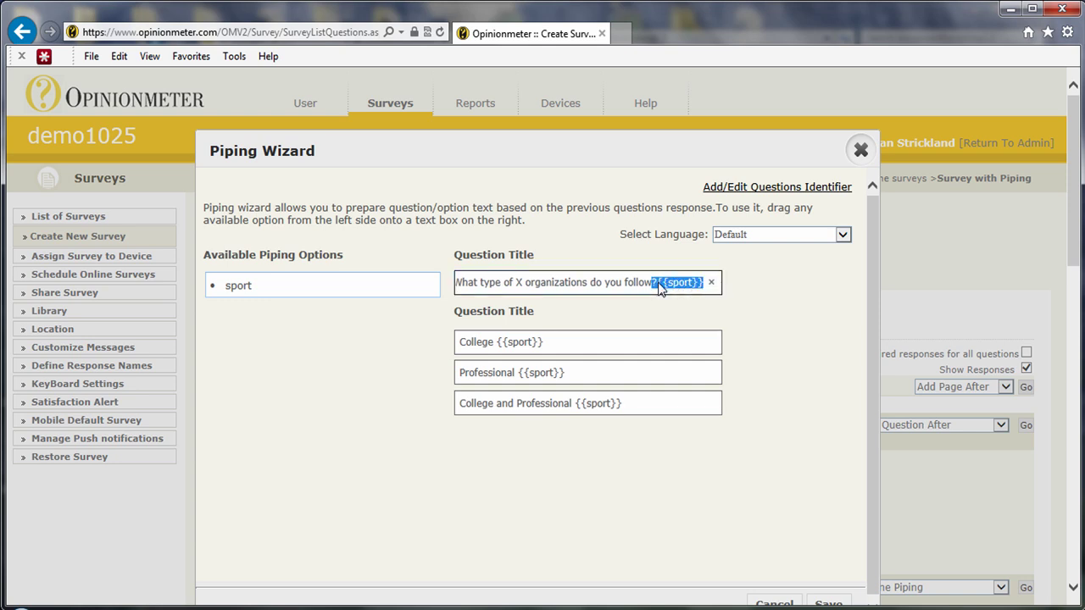
pyautogui.moveTo(657, 275); pyautogui.dragTo(662, 279)
pyautogui.press('BackSpace')
pyautogui.doubleClick(524, 282)
pyautogui.write('?{{sport}}')
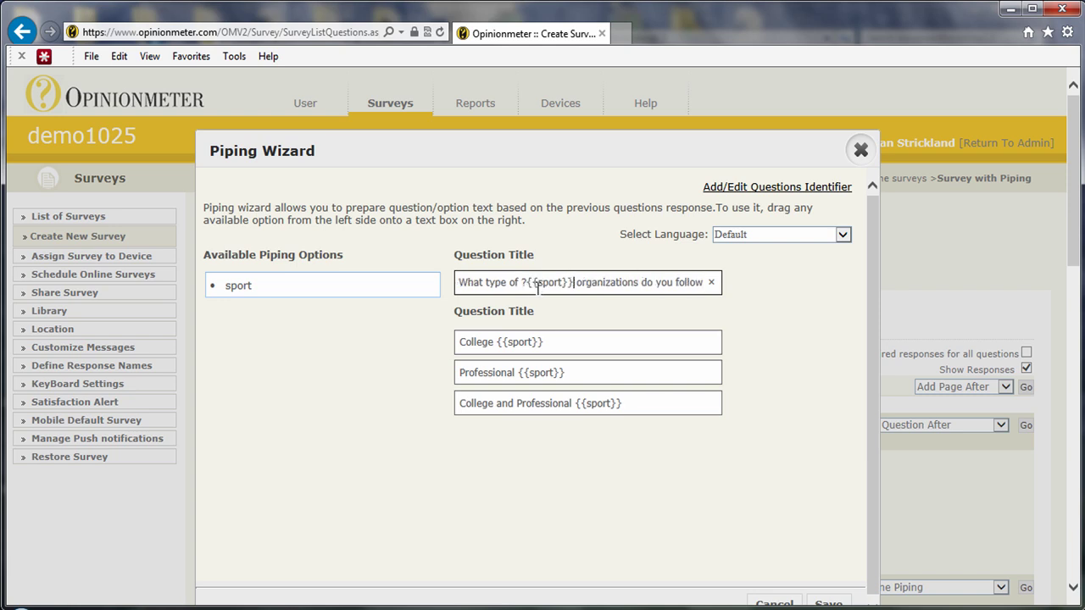
pyautogui.press('BackSpace')
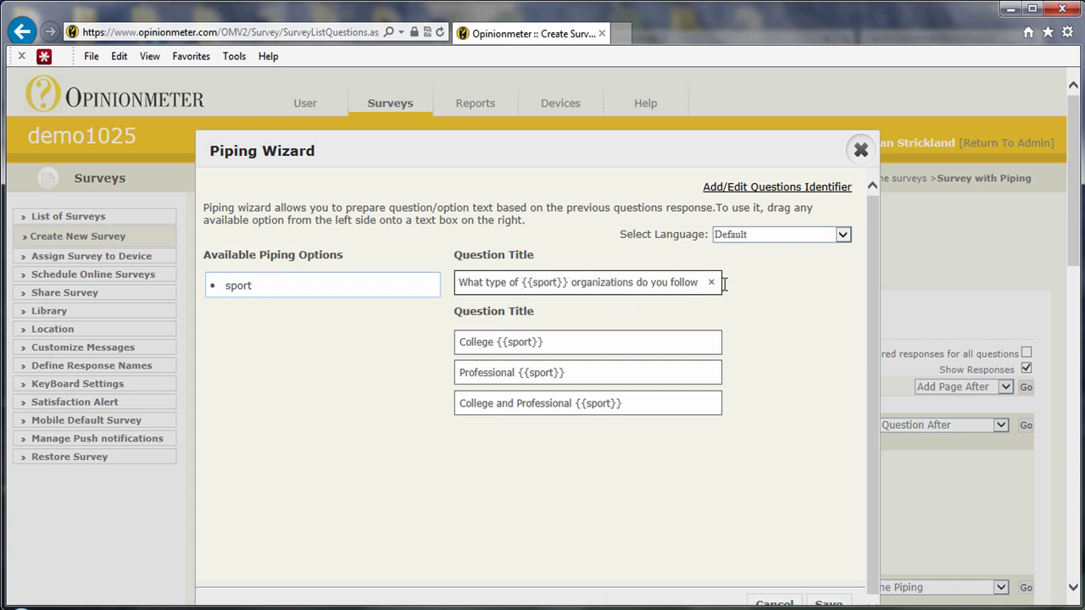
pyautogui.write('?')
pyautogui.scroll(-3, 737, 345)
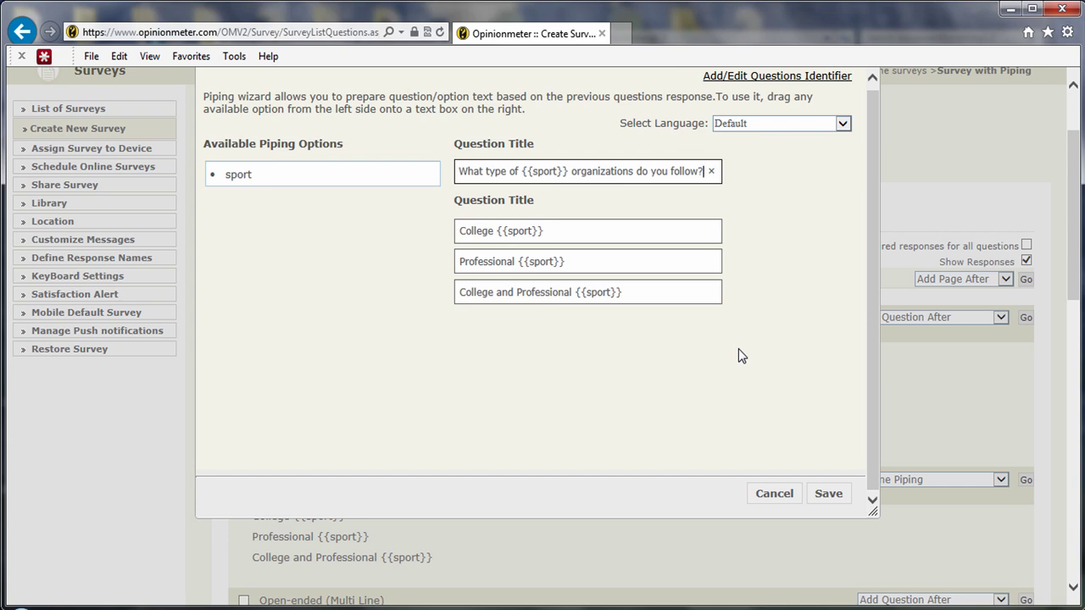
pyautogui.click(816, 495)
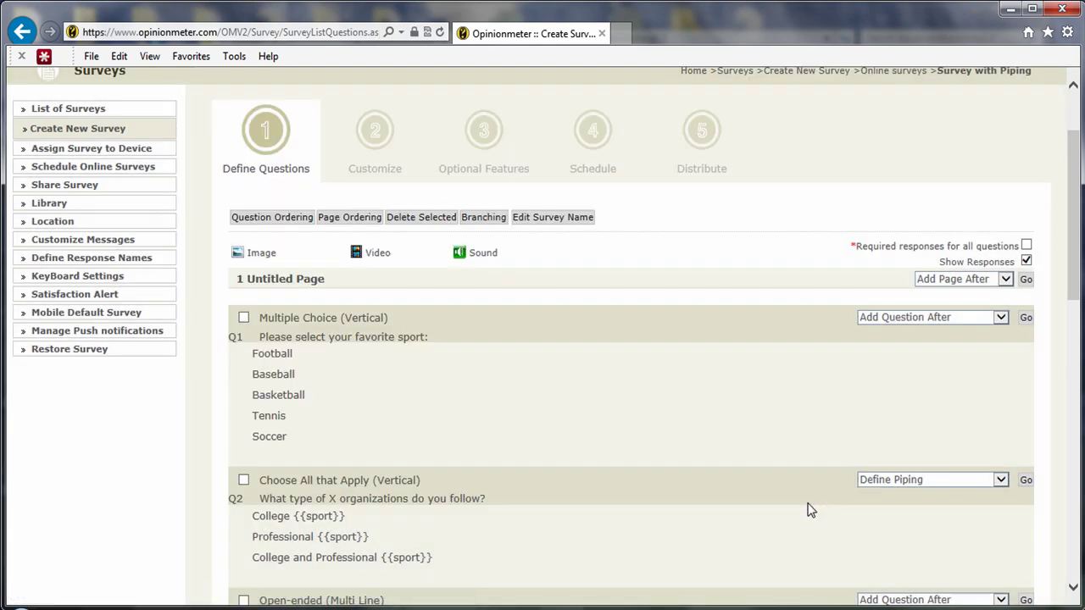
# Define piping for Q3 and change its title to "Please tell us which are your favorite {{sport}} teams".
pyautogui.scroll(-5, 810, 508)
pyautogui.scroll(3, 806, 506)
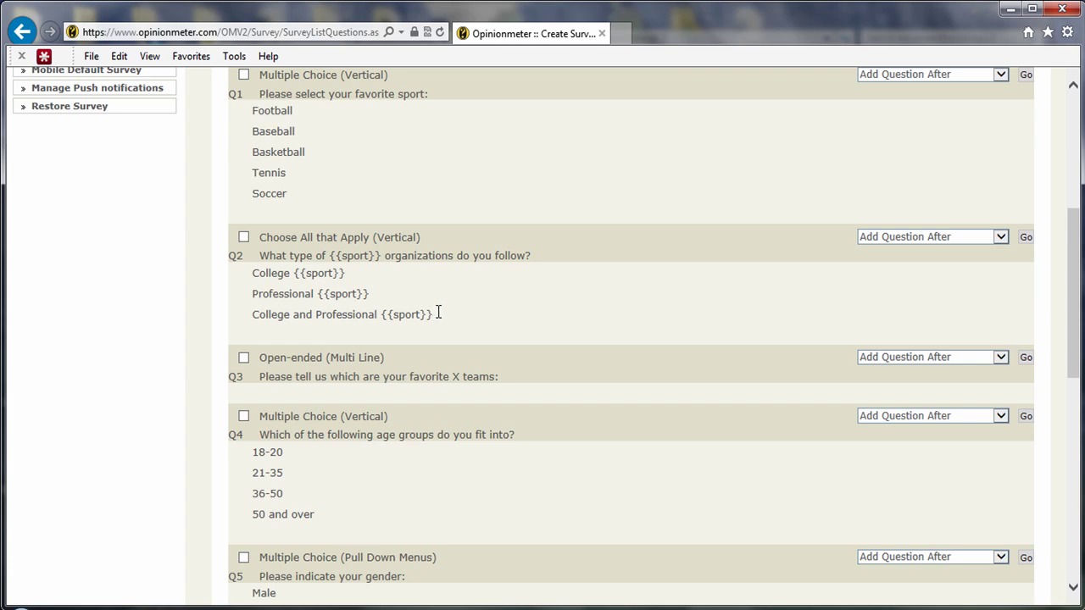
pyautogui.click(1000, 356)
pyautogui.click(967, 432)
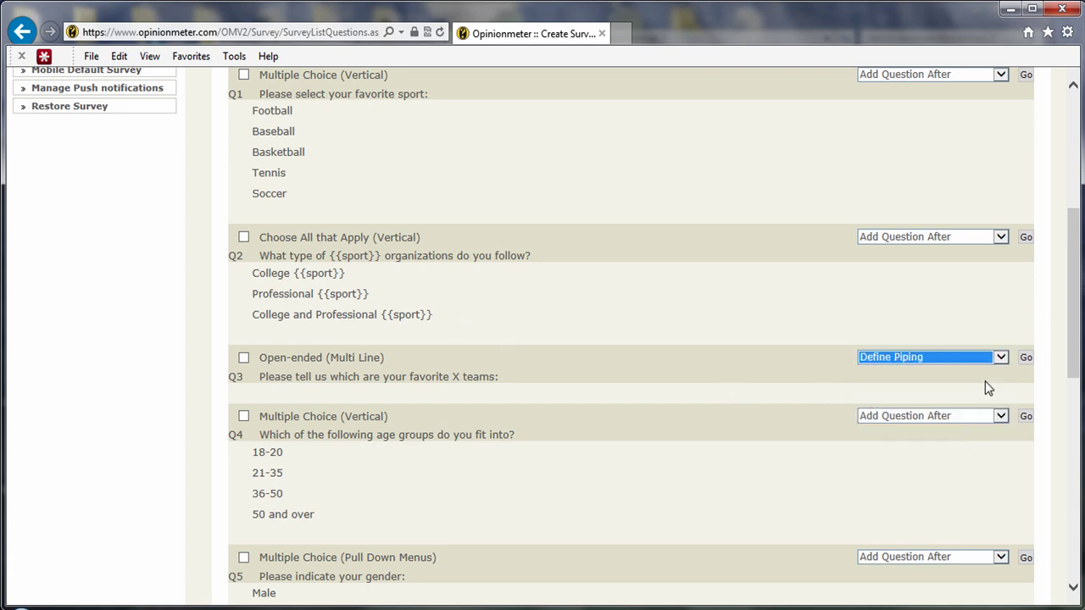
pyautogui.click(1025, 358)
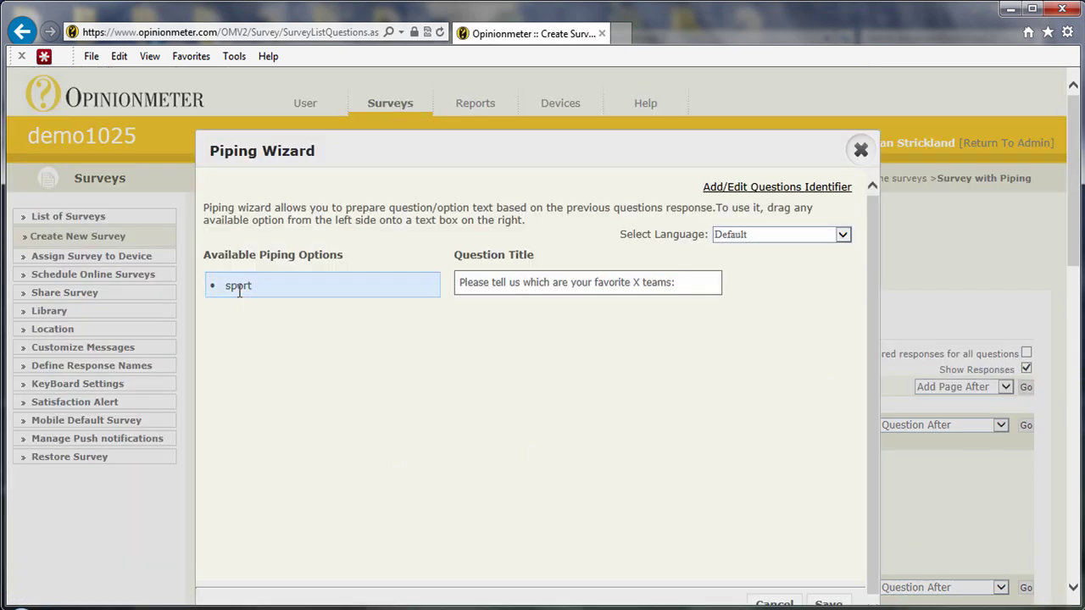
pyautogui.moveTo(239, 291); pyautogui.dragTo(716, 289)
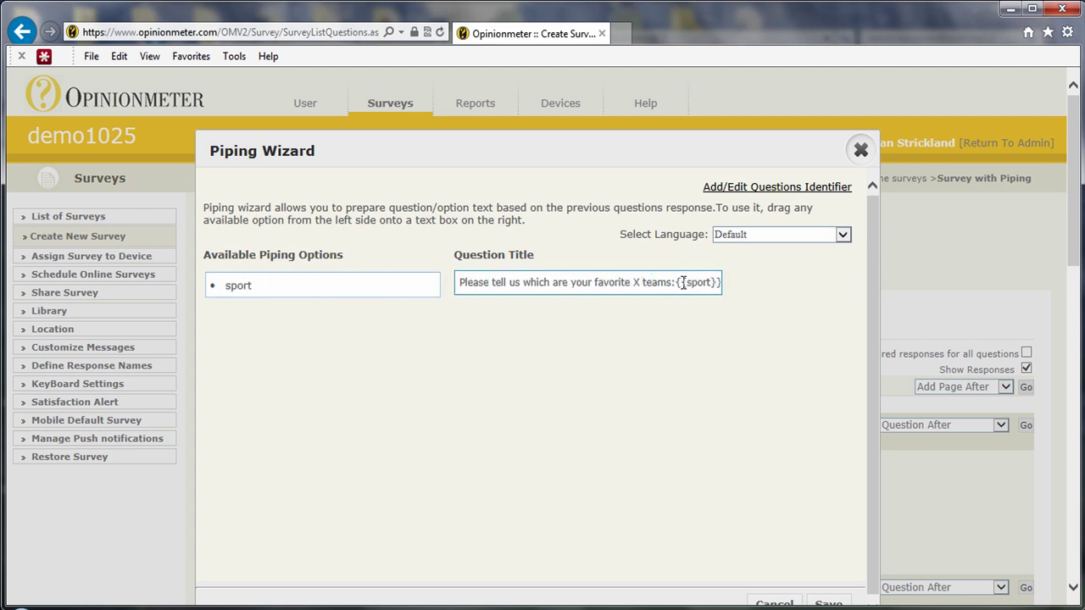
pyautogui.moveTo(676, 284); pyautogui.dragTo(720, 280)
pyautogui.hotkey('ctrl', 'c')
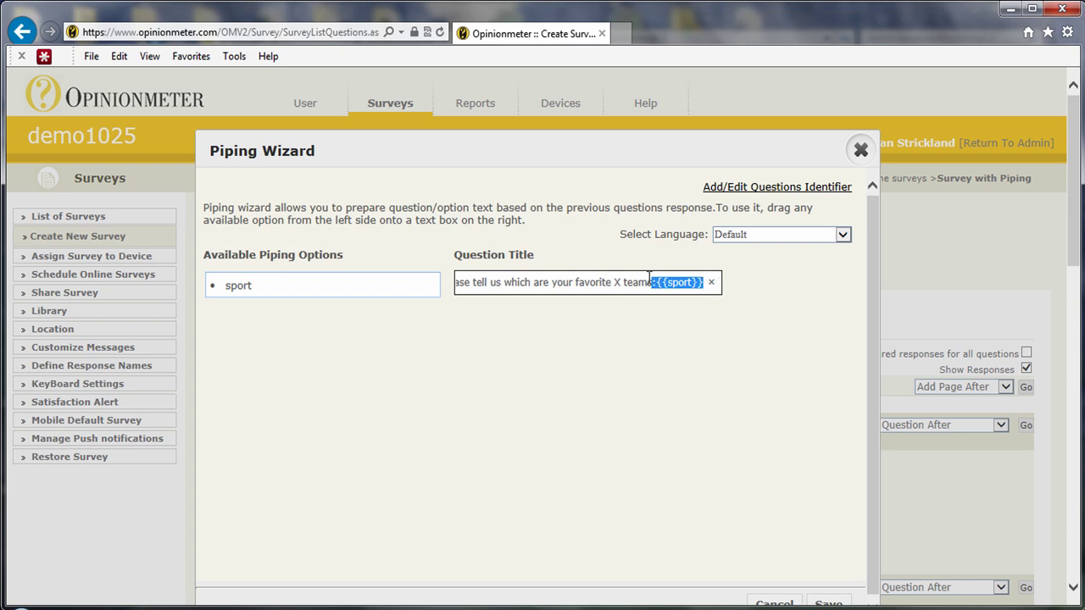
pyautogui.press('BackSpace')
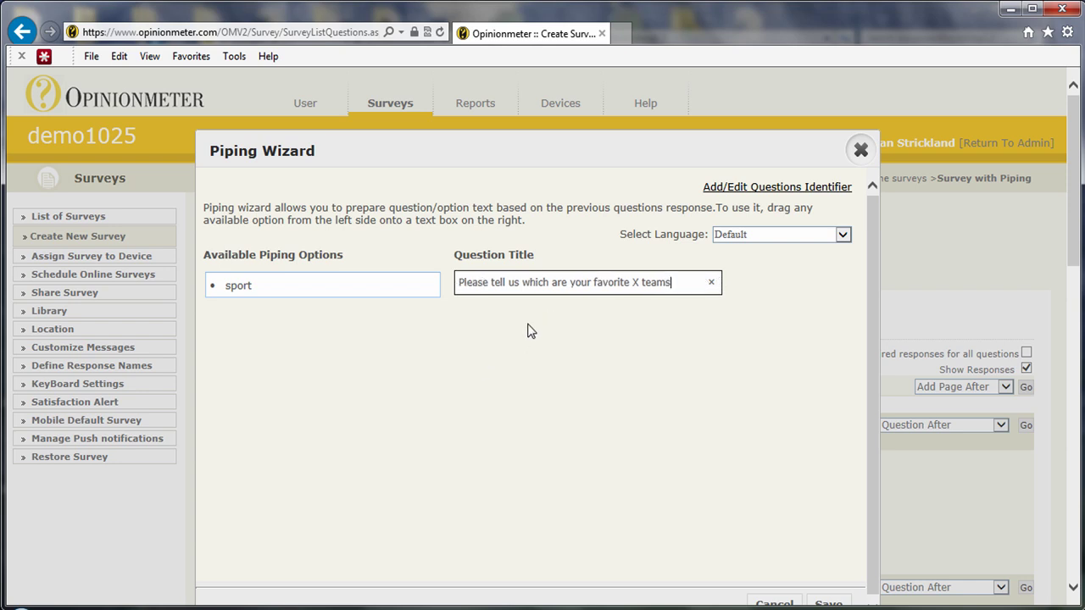
pyautogui.click(635, 284)
pyautogui.hotkey('ctrl', 'v')
pyautogui.click(639, 283)
pyautogui.press('BackSpace')
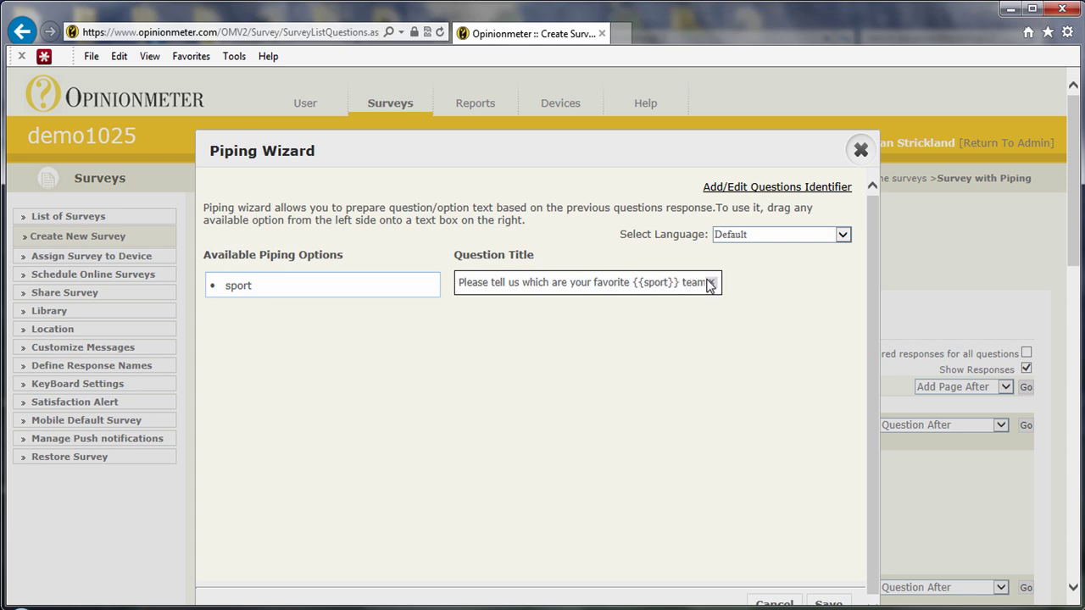
pyautogui.click(711, 282)
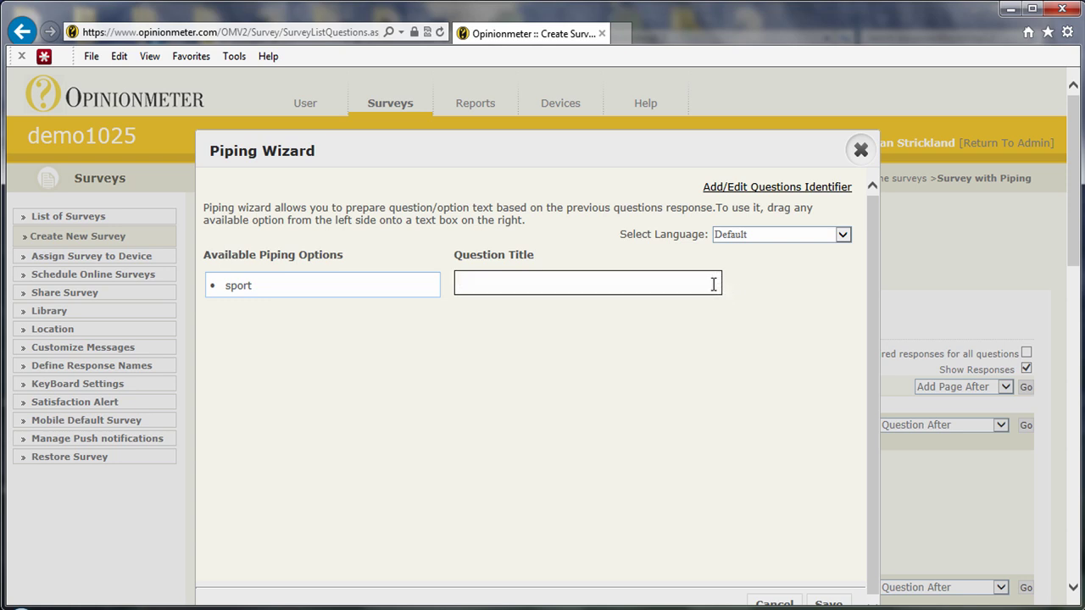
pyautogui.hotkey('ctrl', 'v')
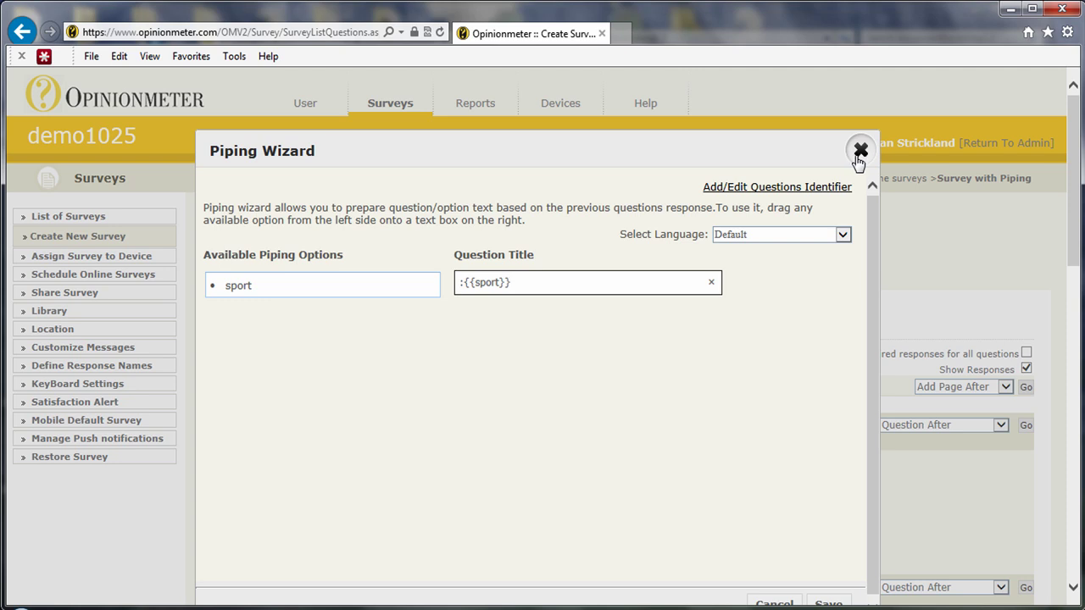
pyautogui.hotkey('ctrl', 'a')
pyautogui.press('BackSpace')
pyautogui.hotkey('ctrl', 'v')
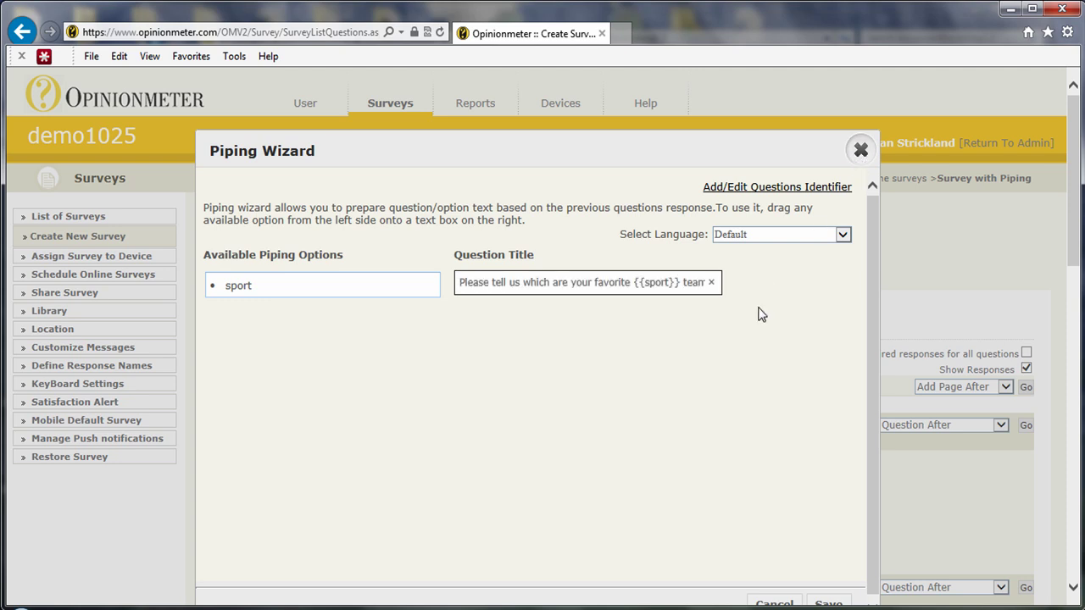
# Add a colon at the end of the Q3 title, after "teams".
pyautogui.click(702, 286)
pyautogui.write(':')
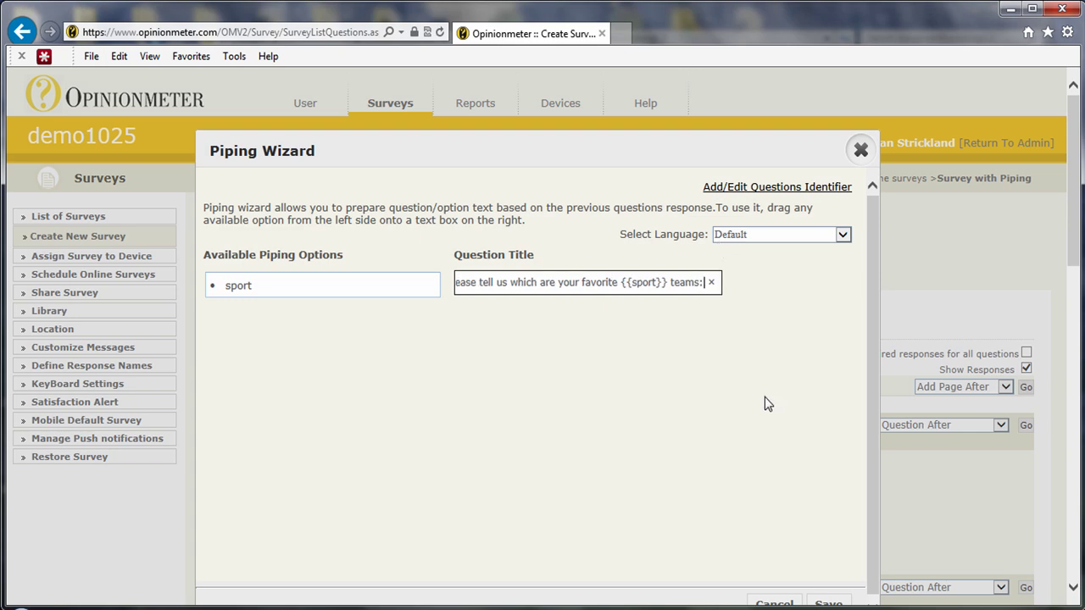
# Save the piping of Q3 with its title ending in "teams:".
pyautogui.scroll(-2, 764, 396)
pyautogui.click(826, 493)
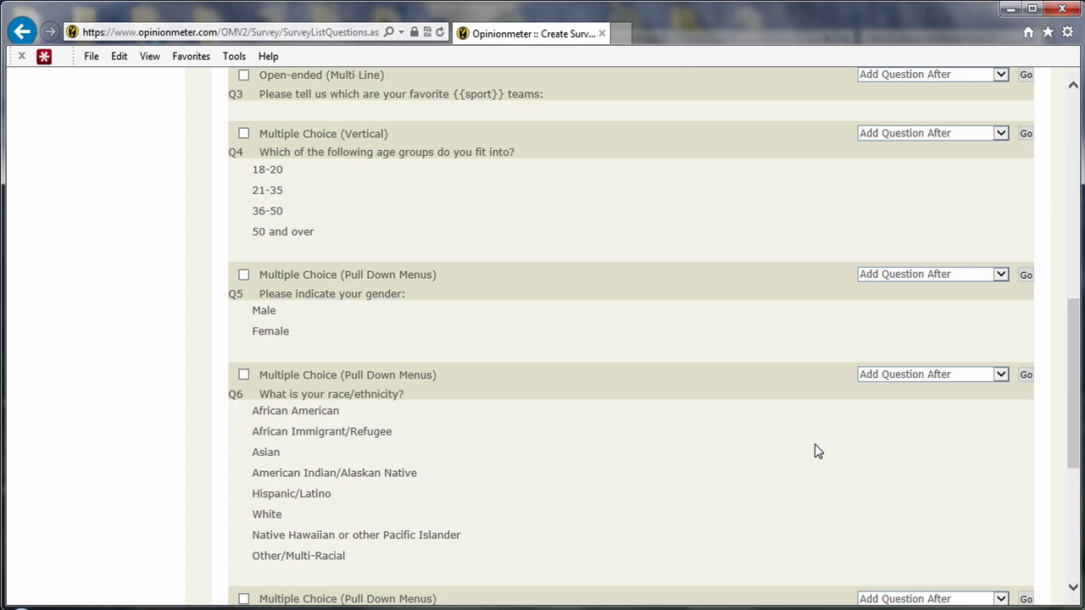
pyautogui.scroll(4, 814, 444)
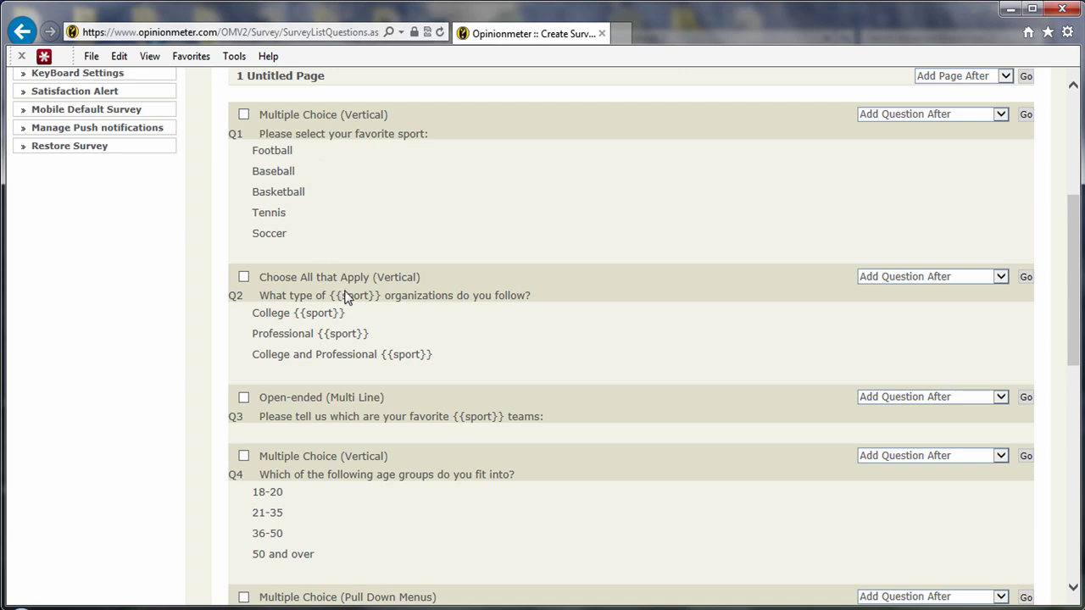
# Preview the survey, start it and answer the favorite sport question with Baseball to check the piped text on the following page.
pyautogui.scroll(-2, 548, 415)
pyautogui.scroll(-6, 548, 418)
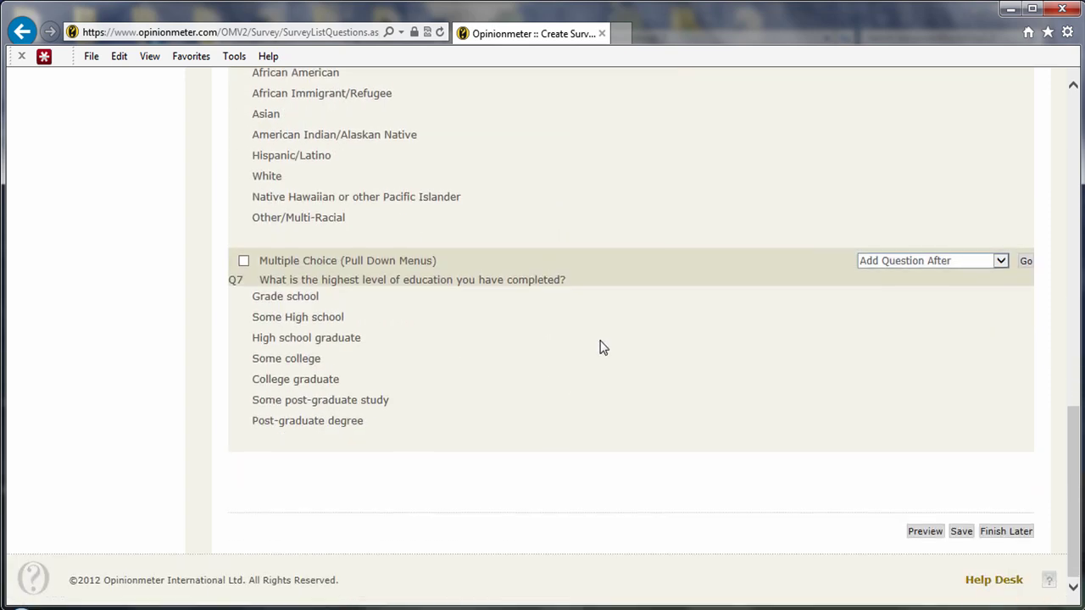
pyautogui.click(927, 537)
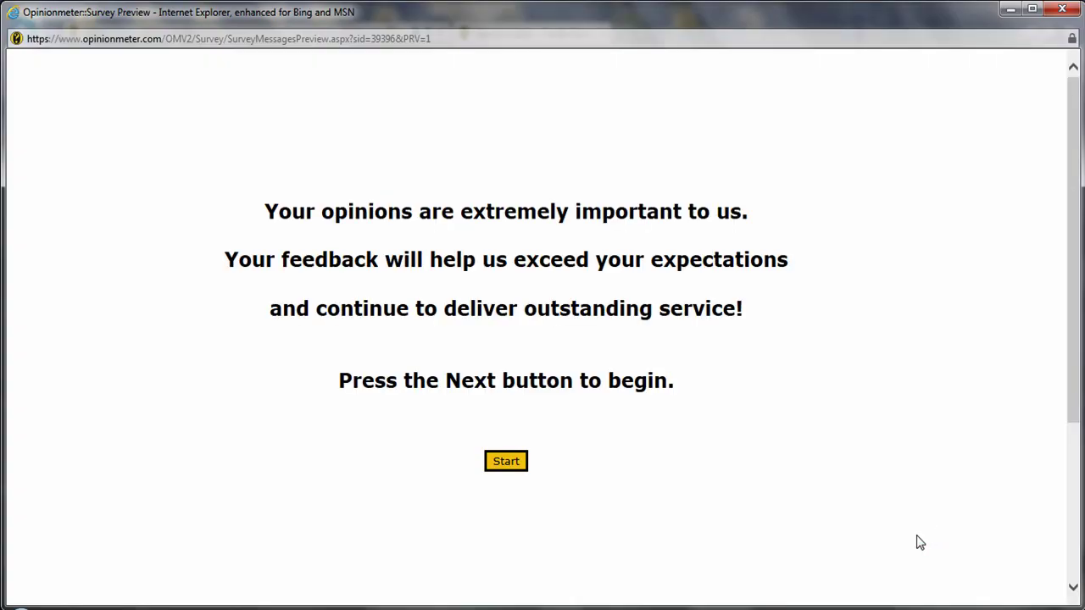
pyautogui.click(509, 466)
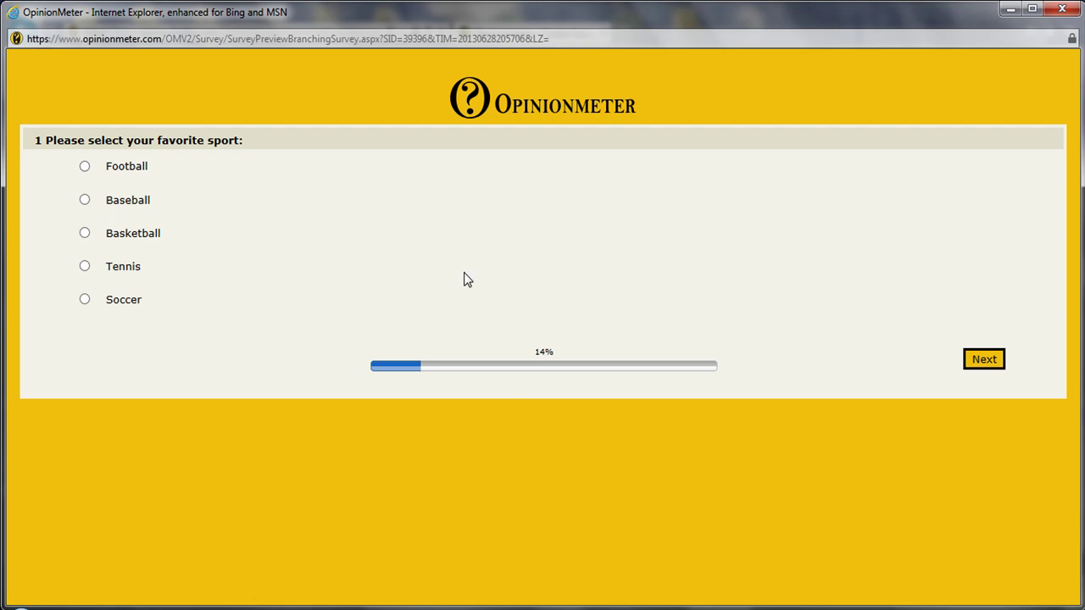
pyautogui.click(85, 200)
pyautogui.click(990, 360)
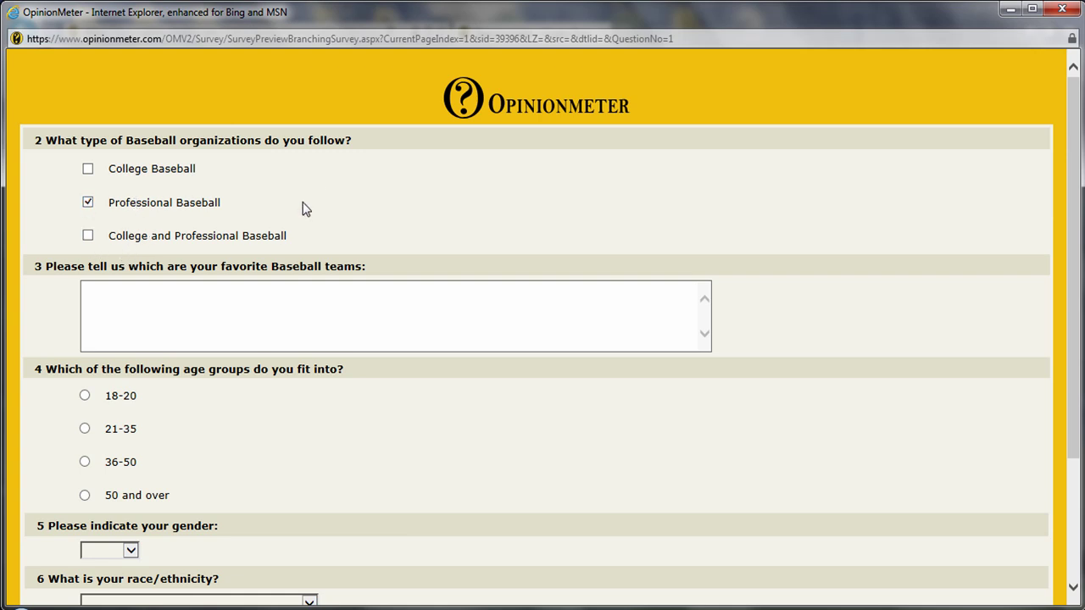
# Go through the remaining preview questions without entering any favorite teams, finish the survey and close the preview.
pyautogui.click(285, 317)
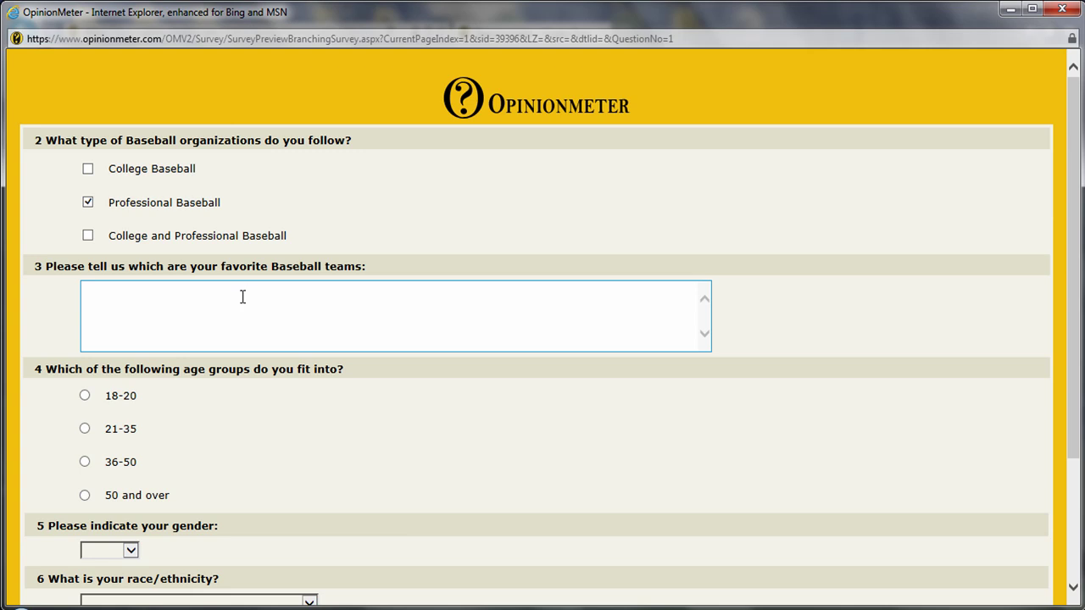
pyautogui.scroll(-3, 394, 338)
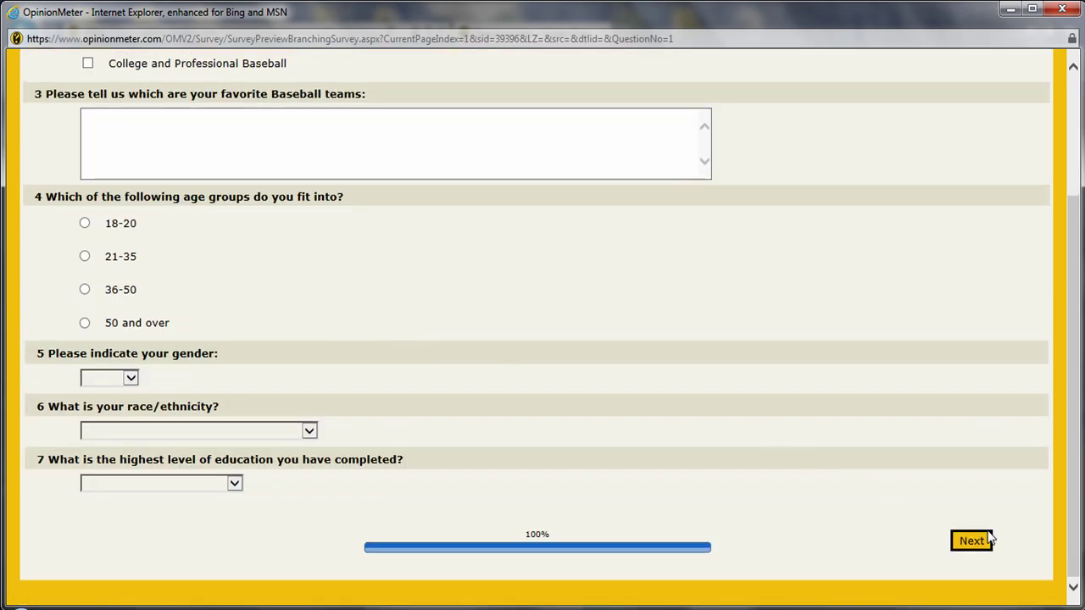
pyautogui.click(988, 539)
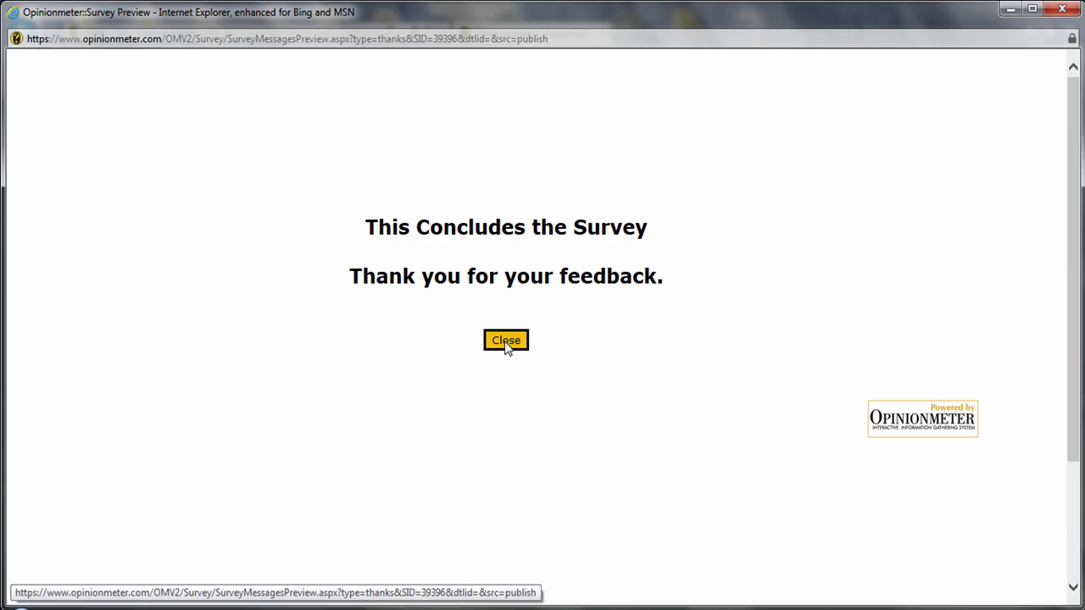
pyautogui.click(506, 342)
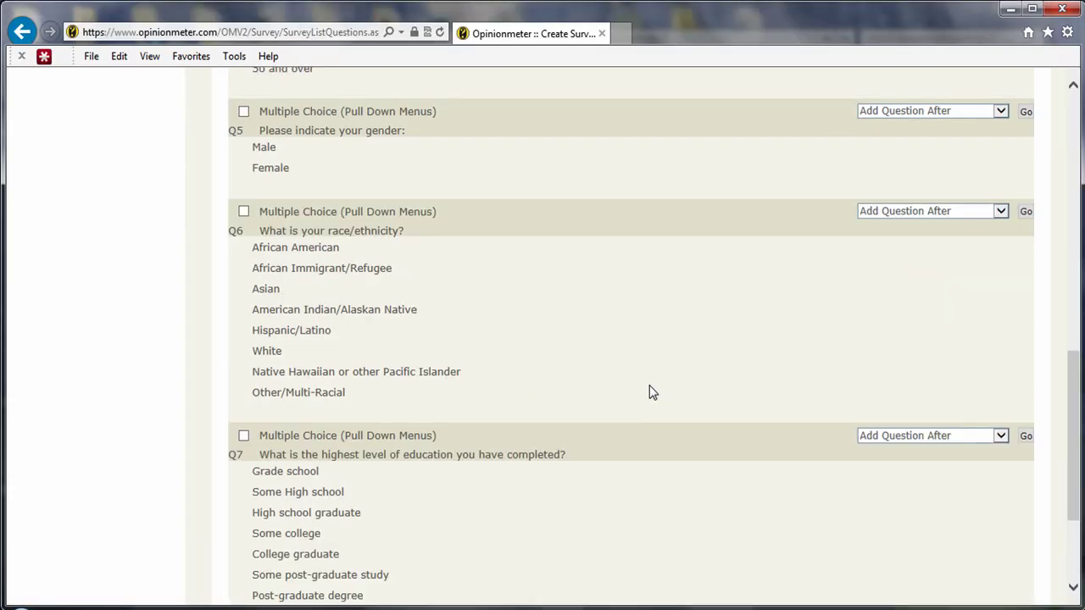
pyautogui.scroll(10, 649, 388)
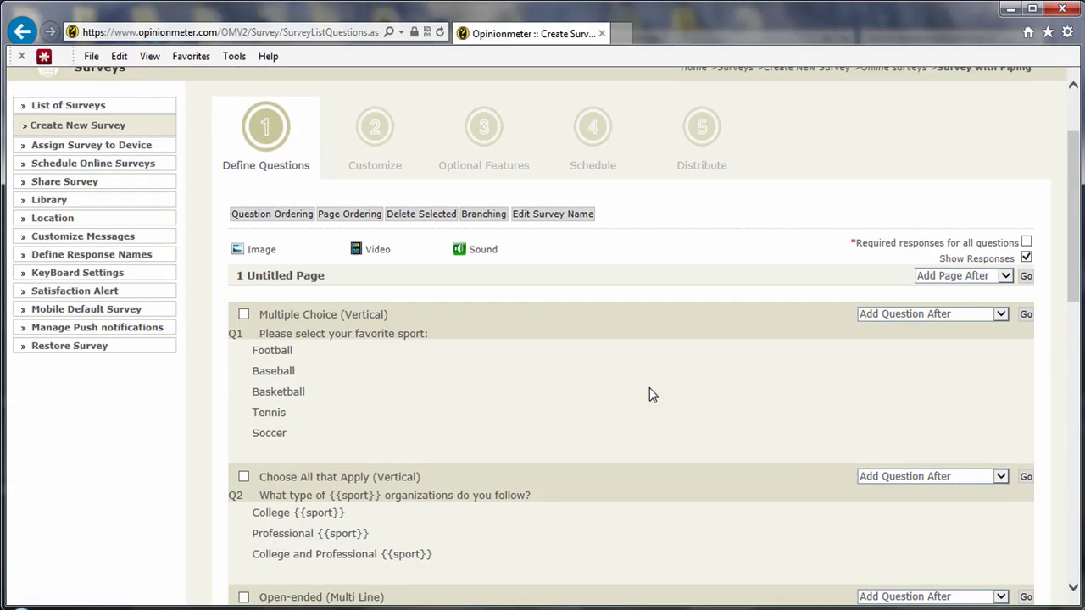
pyautogui.scroll(1, 649, 388)
pyautogui.scroll(-1, 649, 388)
pyautogui.scroll(-2, 649, 387)
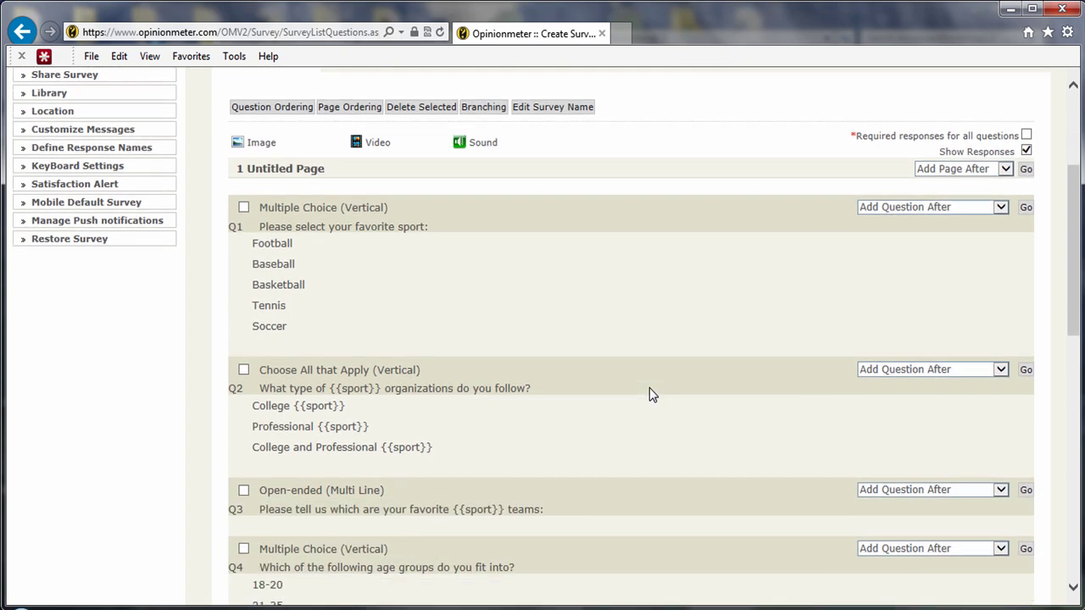